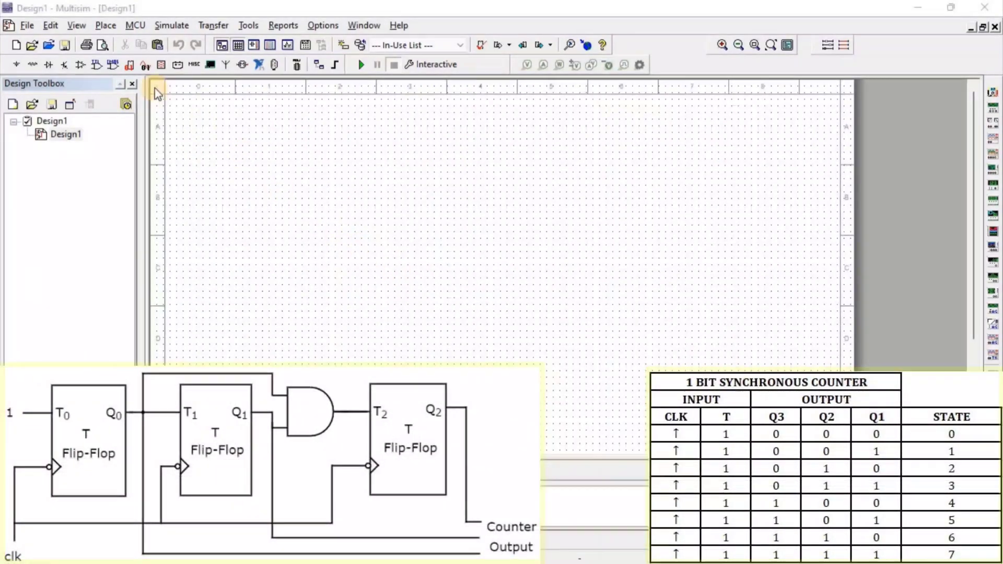
# Step: Place a T_FF toggle flip-flop (U1) from the Misc Digital TIL family on the schematic
pyautogui.click(130, 65)
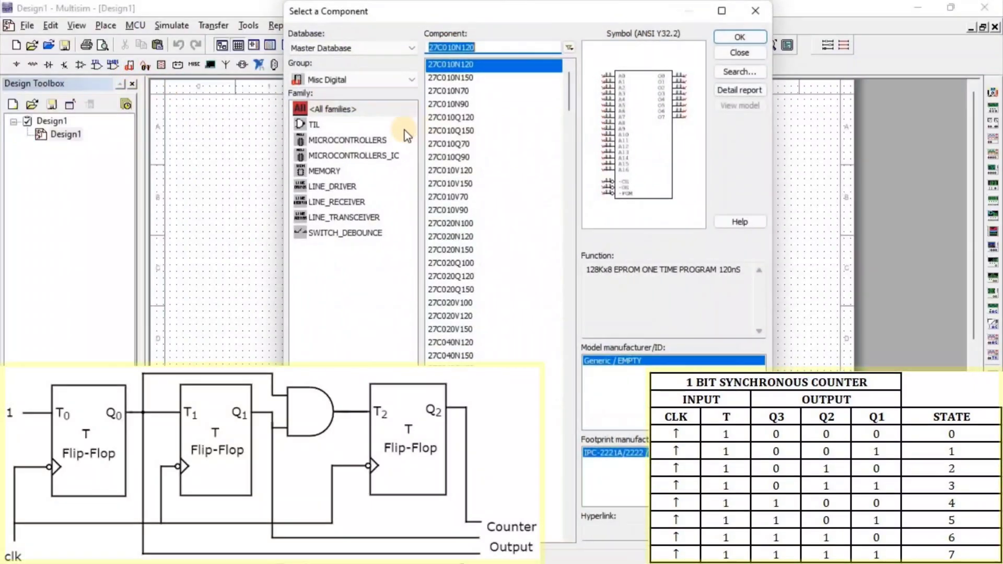
pyautogui.click(364, 125)
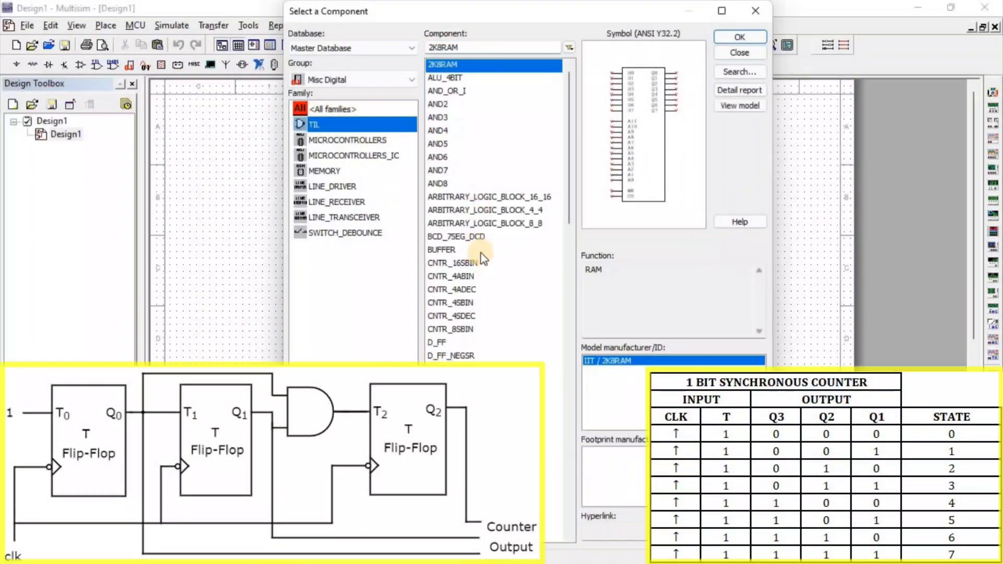
pyautogui.scroll(-10, 482, 253)
pyautogui.scroll(-9, 482, 253)
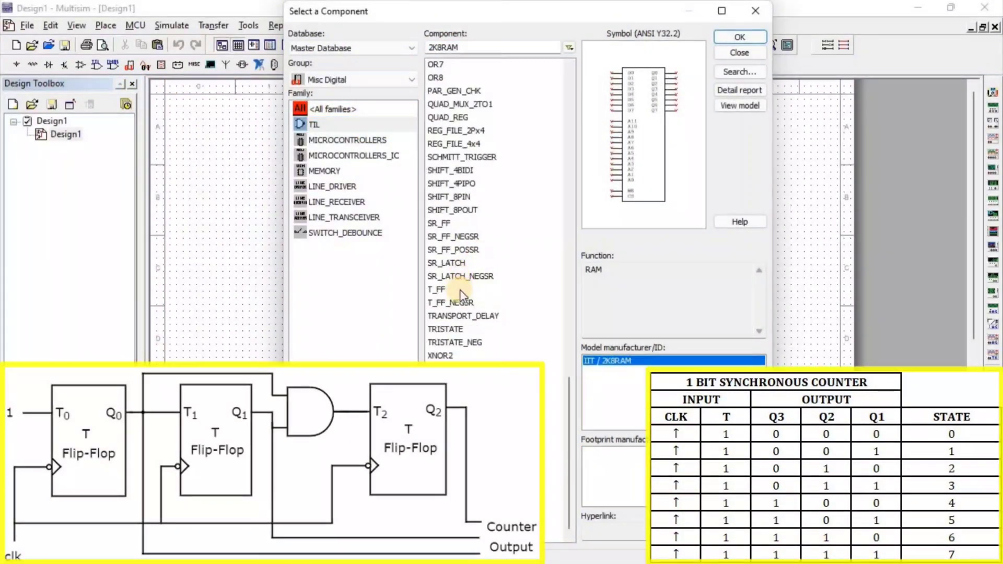
pyautogui.doubleClick(461, 291)
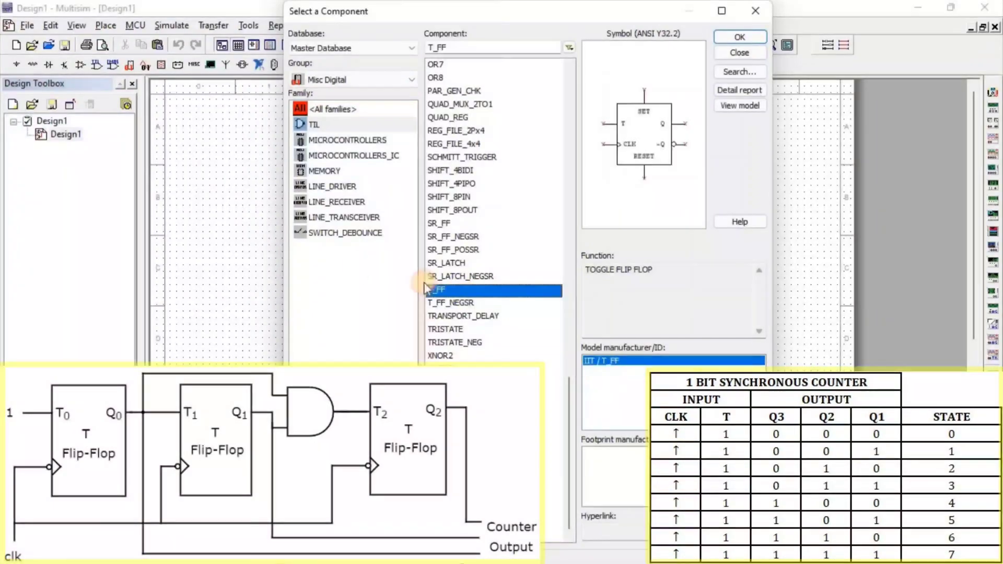
pyautogui.click(316, 237)
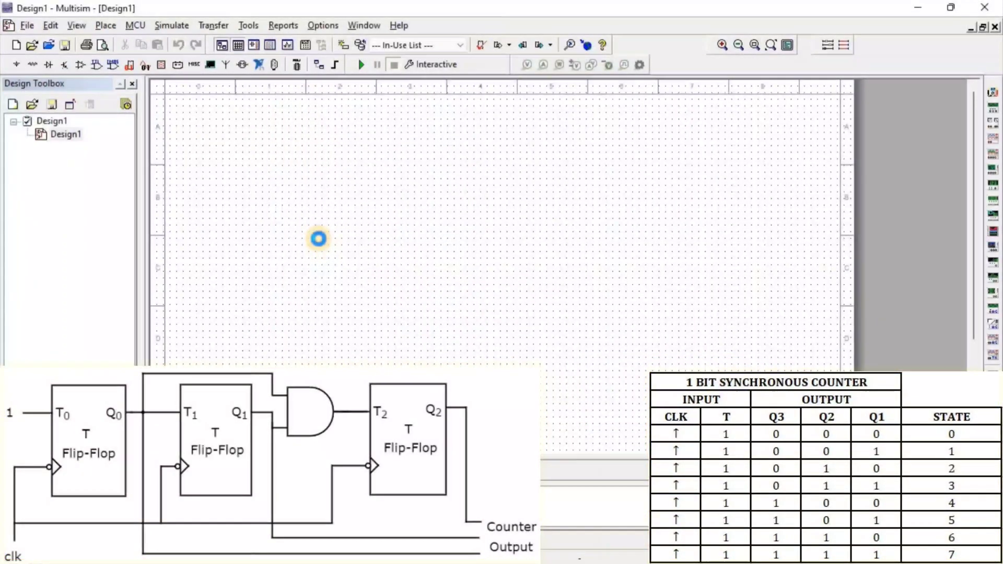
# Step: Place a two-input AND2 gate (U2) on the schematic
pyautogui.scroll(15, 501, 246)
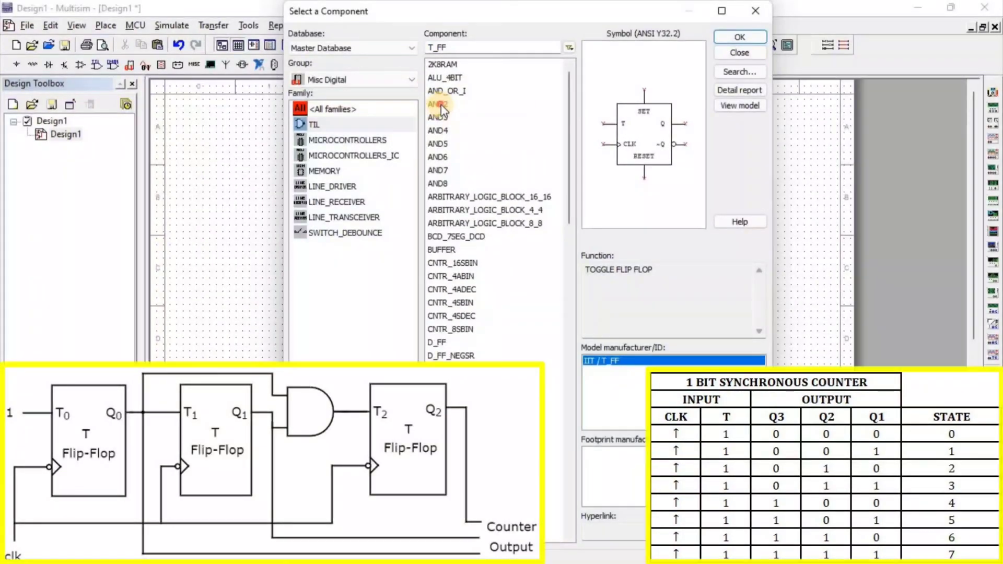
pyautogui.doubleClick(442, 104)
pyautogui.click(461, 194)
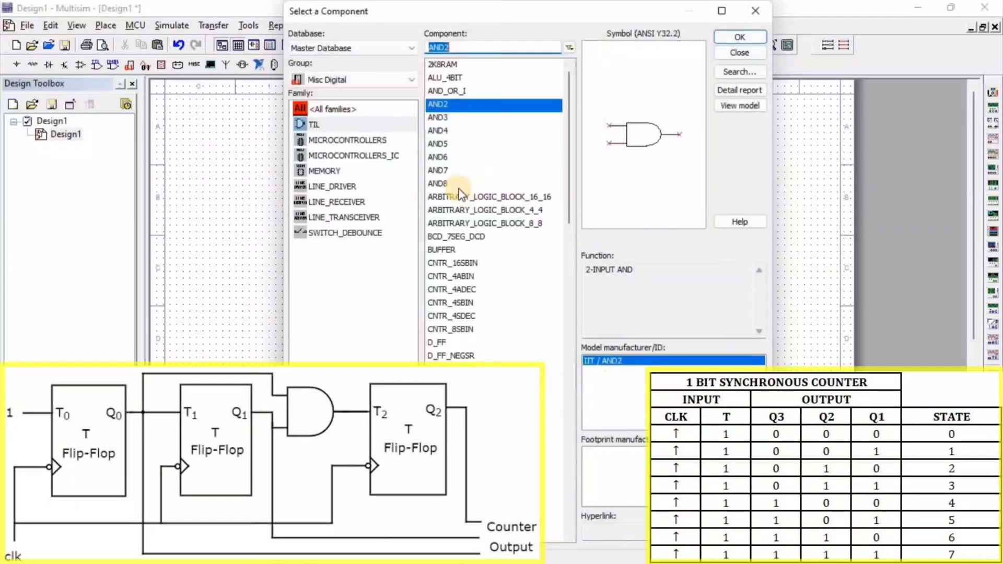
pyautogui.click(755, 11)
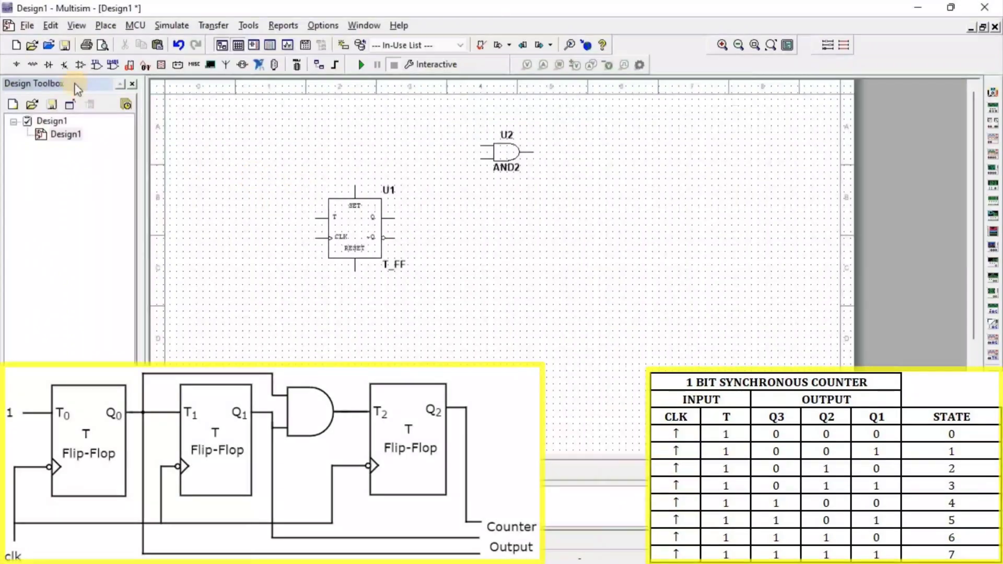
# Step: Place an INTERACTIVE_DIGITAL_CONSTANT (U3) from Digital Sources left of the U1 flip-flop
pyautogui.click(17, 64)
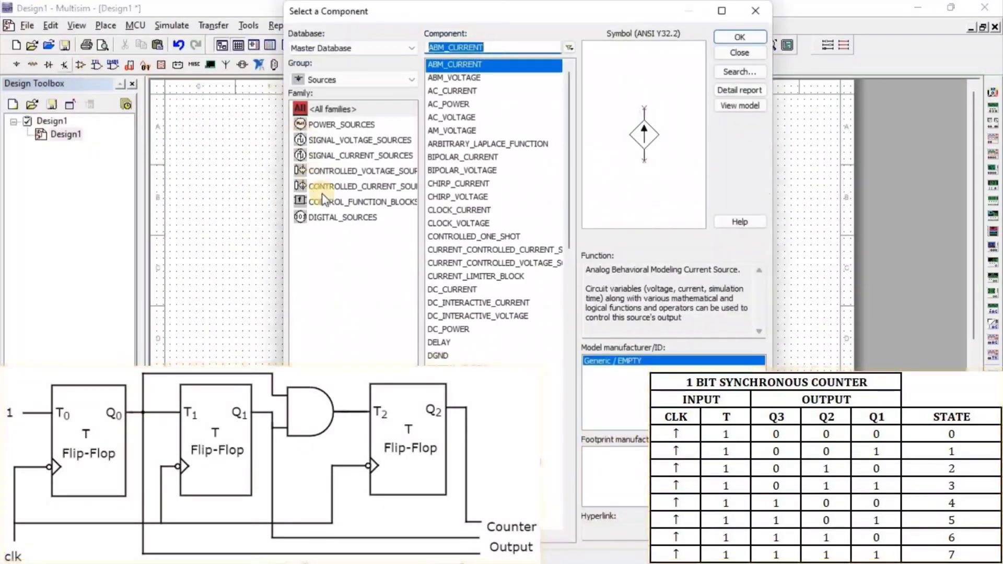
pyautogui.click(357, 219)
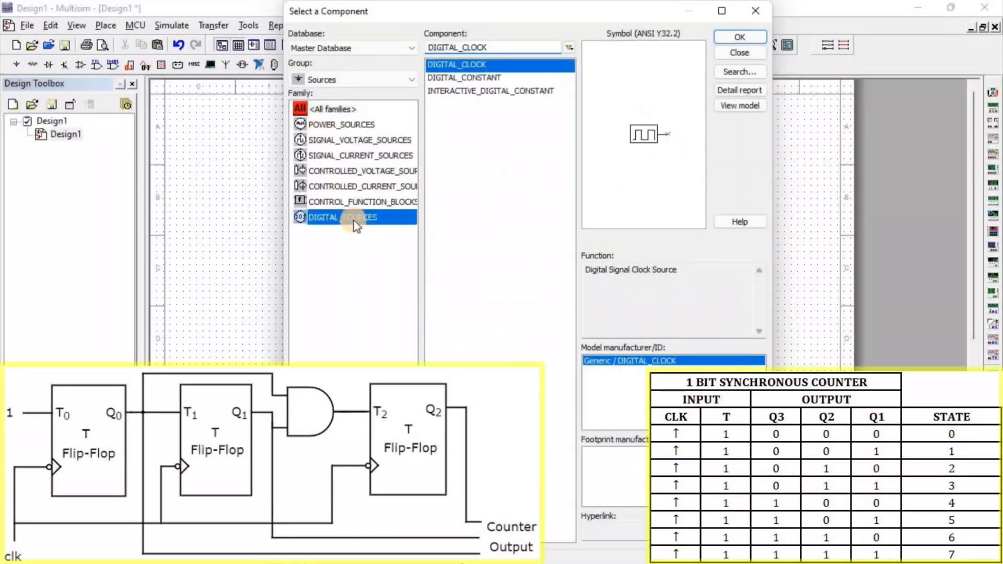
pyautogui.doubleClick(502, 92)
pyautogui.click(283, 181)
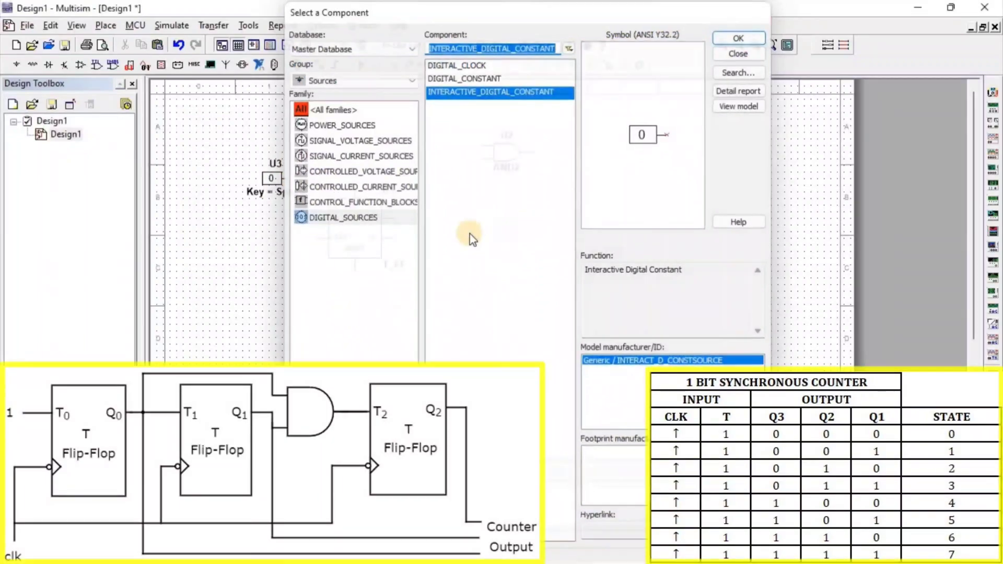
pyautogui.press('Escape')
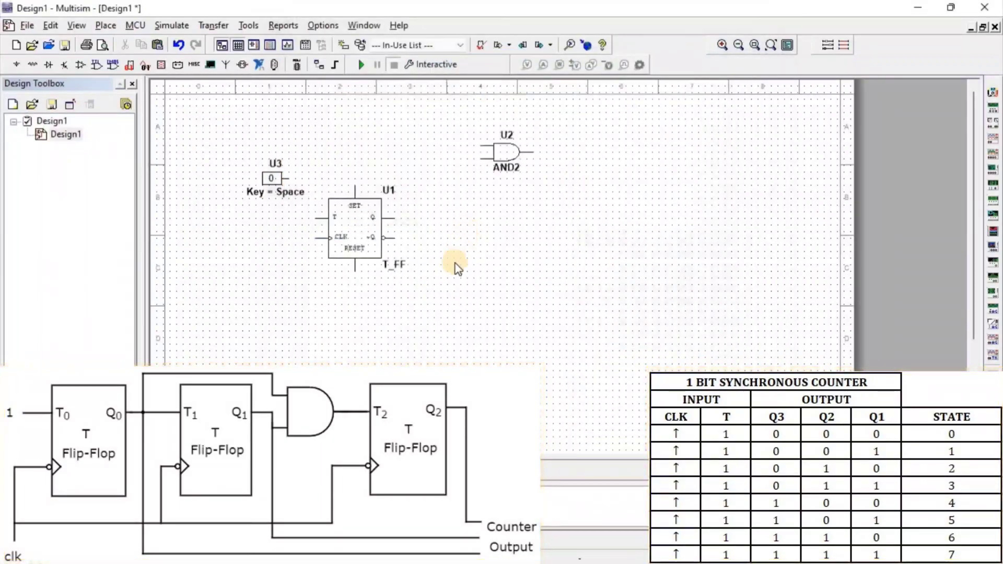
# Step: Place function generator XFG1 at the upper left and four-channel oscilloscope XSC1 at the upper right
pyautogui.click(995, 114)
pyautogui.click(209, 163)
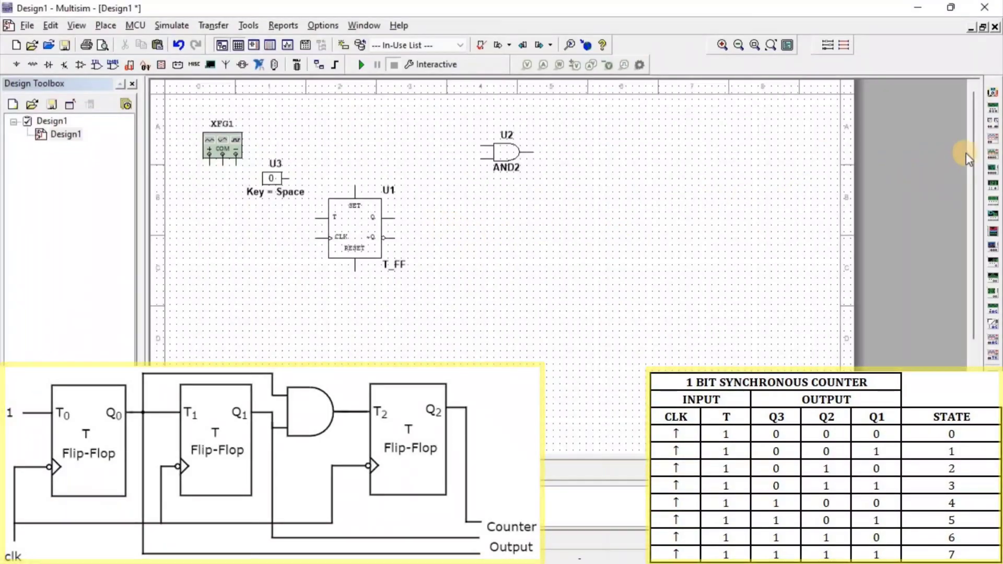
pyautogui.click(991, 162)
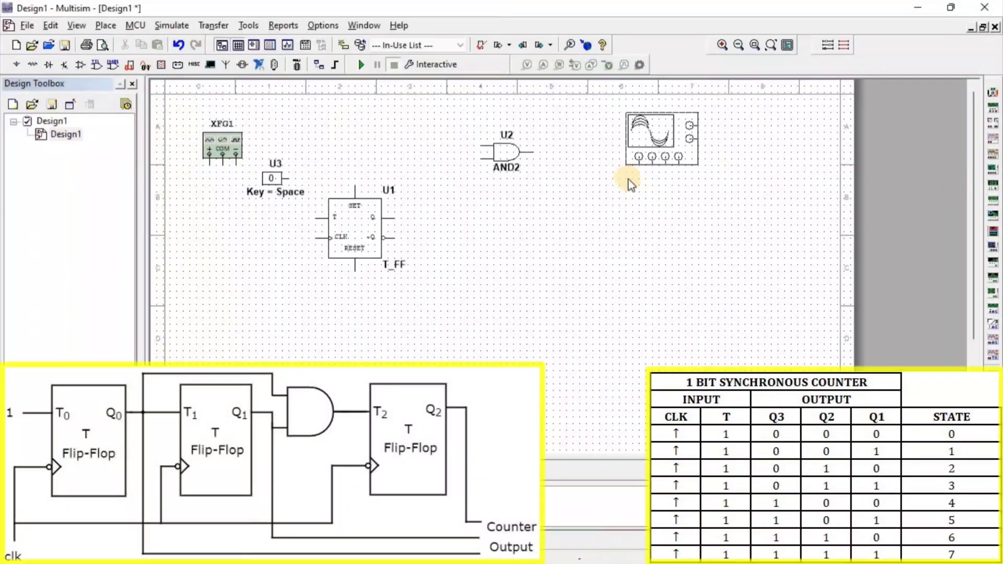
pyautogui.click(630, 178)
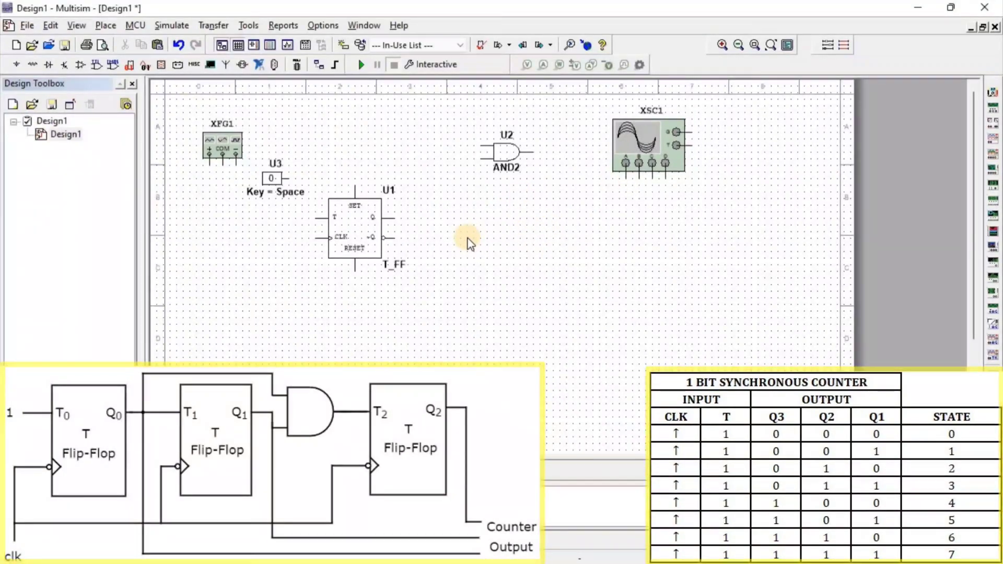
# Step: Copy flip-flop U1 and paste two copies, U4 and U5, in a row to its right
pyautogui.click(354, 218)
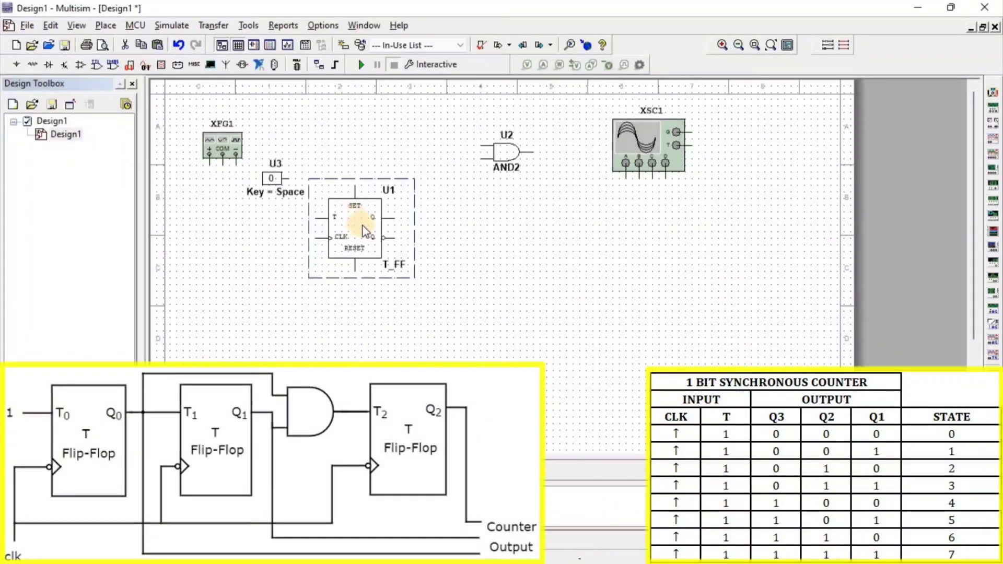
pyautogui.hotkey('ctrl', 'c')
pyautogui.hotkey('ctrl', 'v')
pyautogui.click(421, 238)
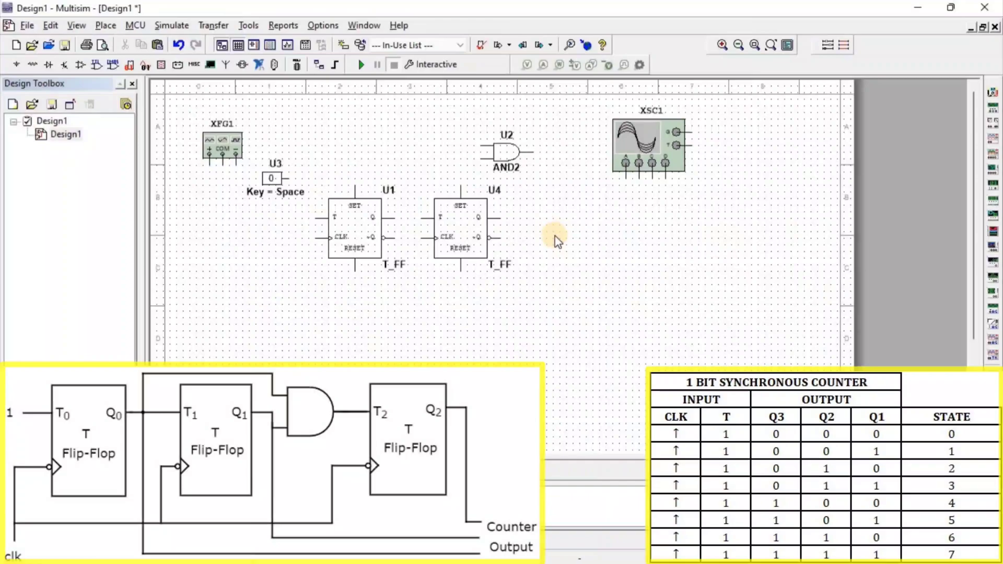
pyautogui.hotkey('ctrl', 'v')
pyautogui.click(527, 237)
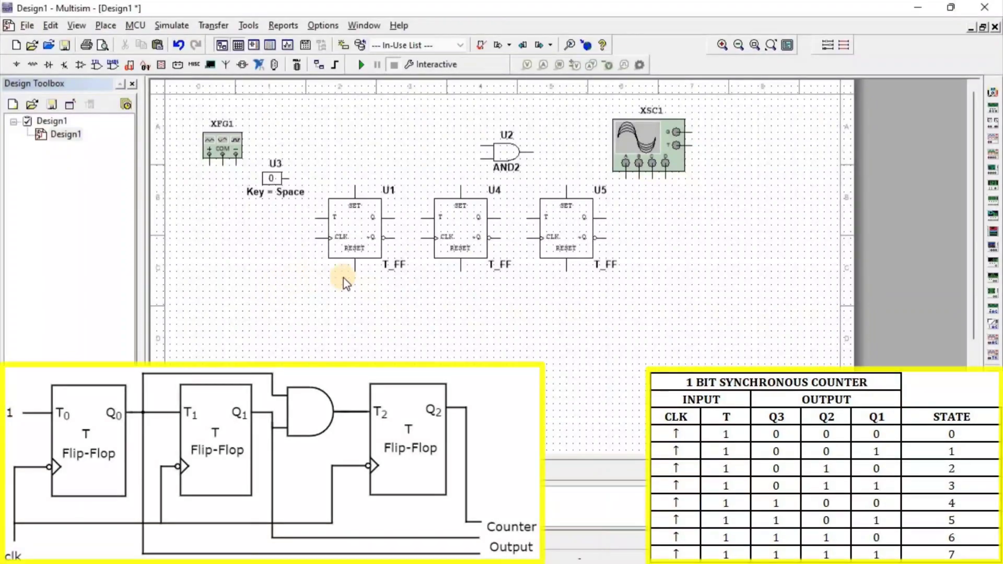
# Step: Wire U3's output to U1's T input and U1's Q output to U4's T input
pyautogui.click(288, 178)
pyautogui.click(314, 216)
pyautogui.click(392, 218)
pyautogui.click(427, 217)
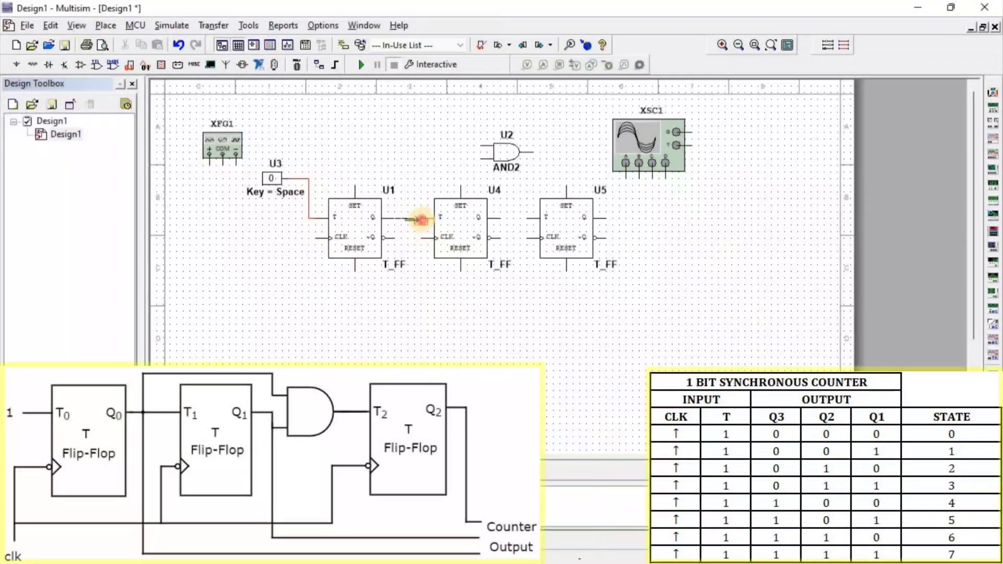
# Step: Connect the AND gate's inputs to U1 Q and U4 Q, and its output to U5's T input
pyautogui.moveTo(501, 154); pyautogui.dragTo(515, 154)
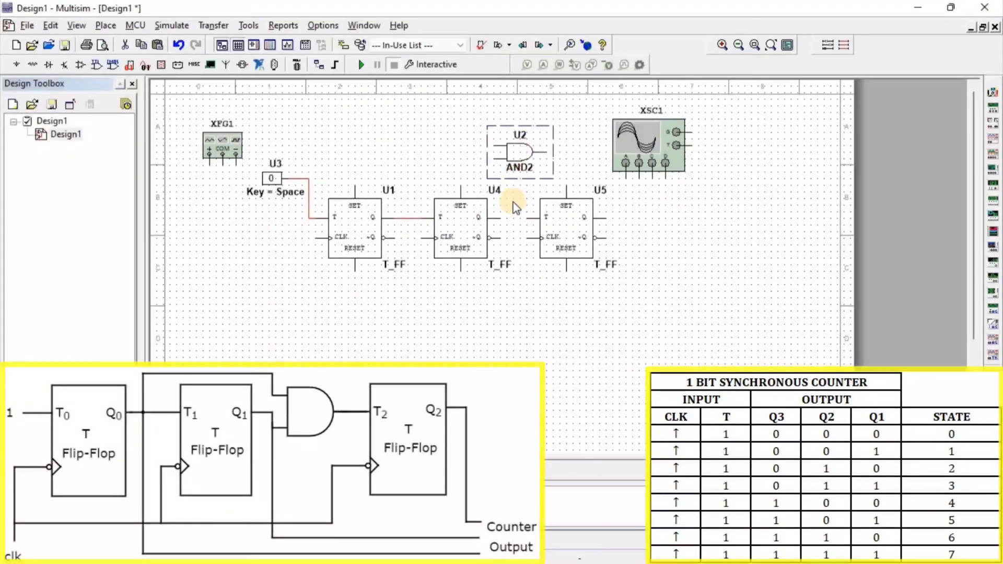
pyautogui.click(494, 145)
pyautogui.click(408, 218)
pyautogui.click(505, 158)
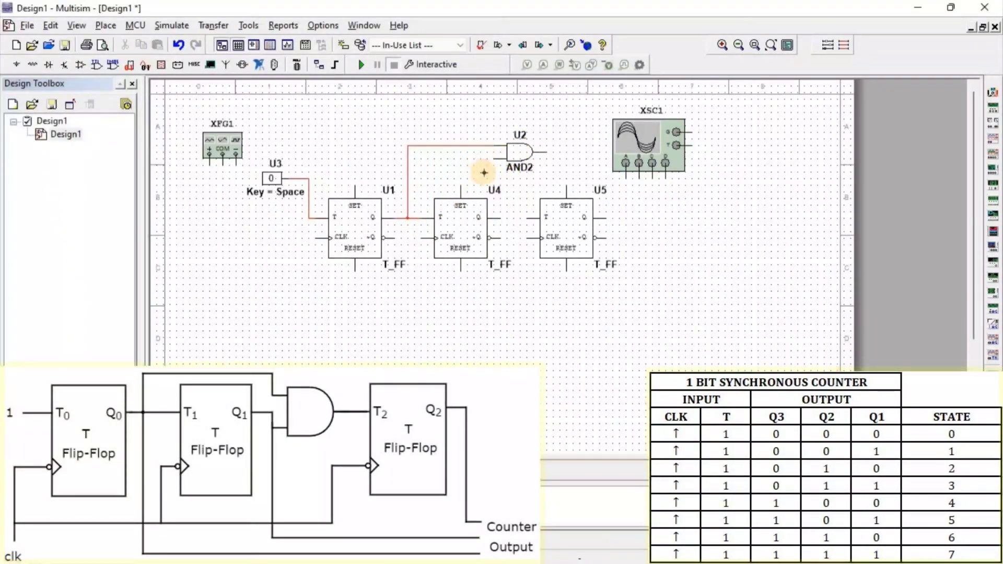
pyautogui.click(499, 218)
pyautogui.click(544, 155)
pyautogui.click(541, 218)
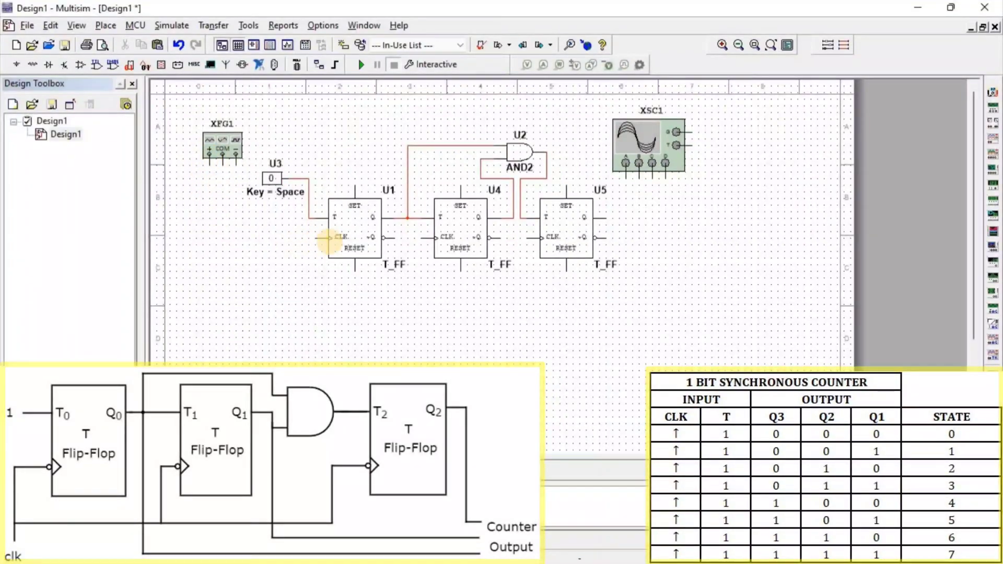
# Step: Wire the function generator's clock output to the CLK inputs of U1, U4 and U5
pyautogui.click(209, 165)
pyautogui.click(319, 238)
pyautogui.click(423, 237)
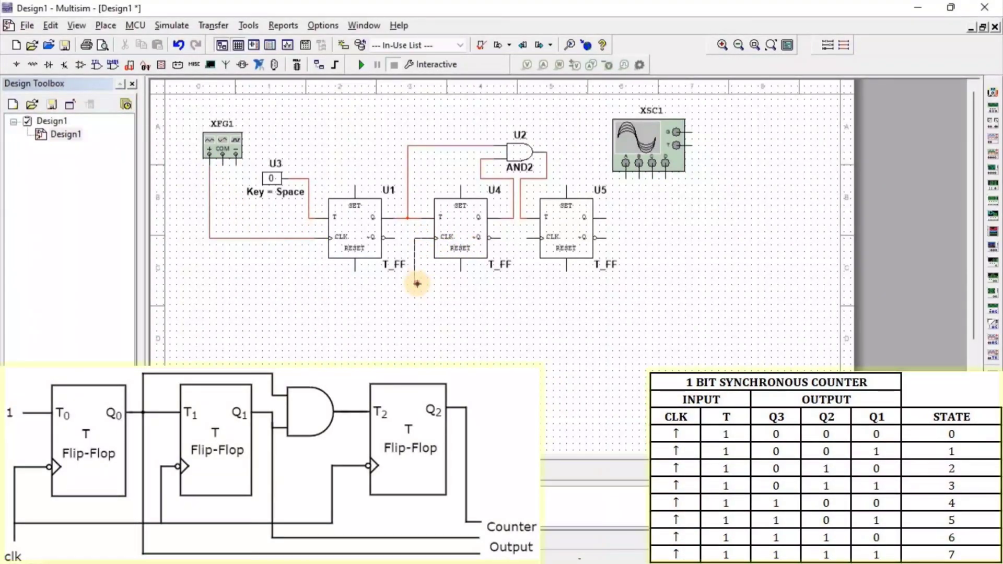
pyautogui.click(209, 237)
pyautogui.click(539, 238)
pyautogui.click(414, 283)
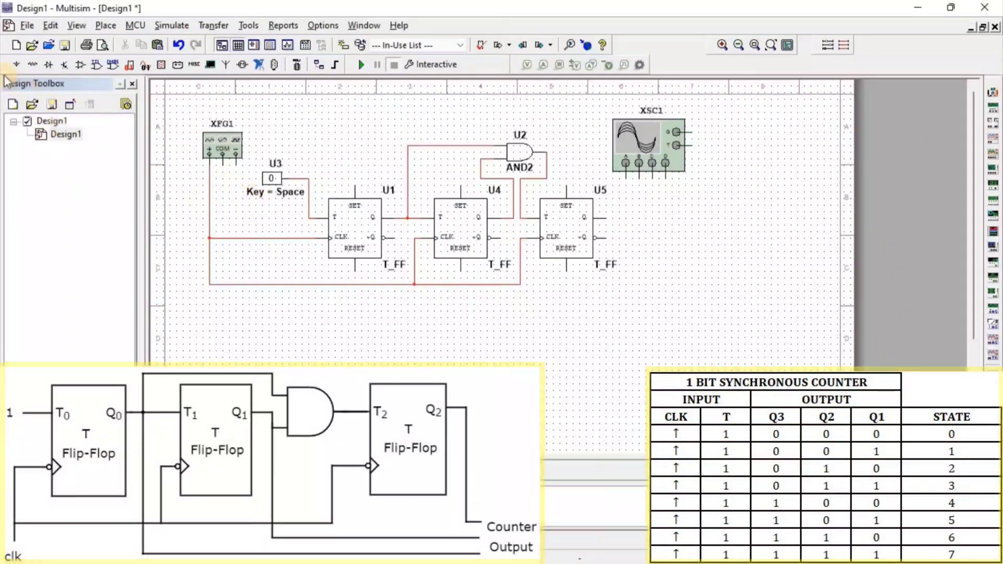
# Step: Place a GROUND symbol under the function generator's COM pin
pyautogui.click(17, 65)
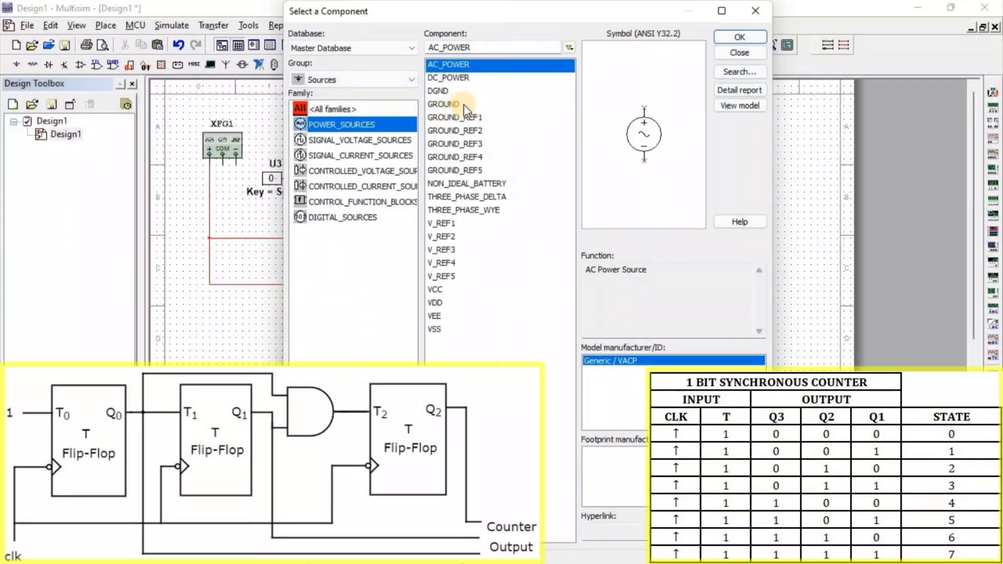
pyautogui.doubleClick(470, 106)
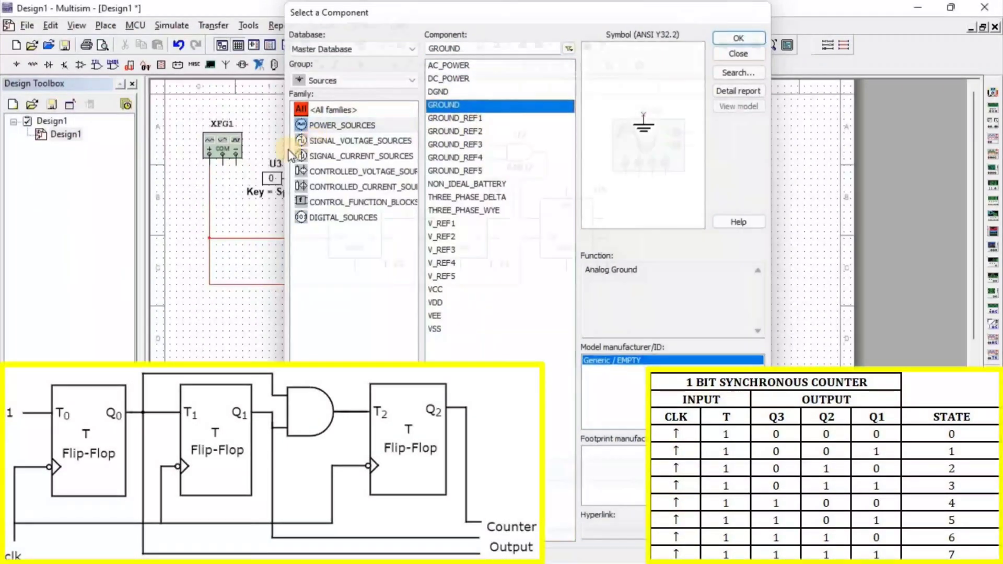
pyautogui.click(223, 183)
# Step: Lower switch U3, shift the whole circuit right, and move oscilloscope XSC1 to the left
pyautogui.moveTo(283, 192); pyautogui.dragTo(284, 211)
pyautogui.hotkey('ctrl', 'a')
pyautogui.moveTo(223, 140); pyautogui.dragTo(290, 140)
pyautogui.moveTo(742, 141); pyautogui.dragTo(240, 141)
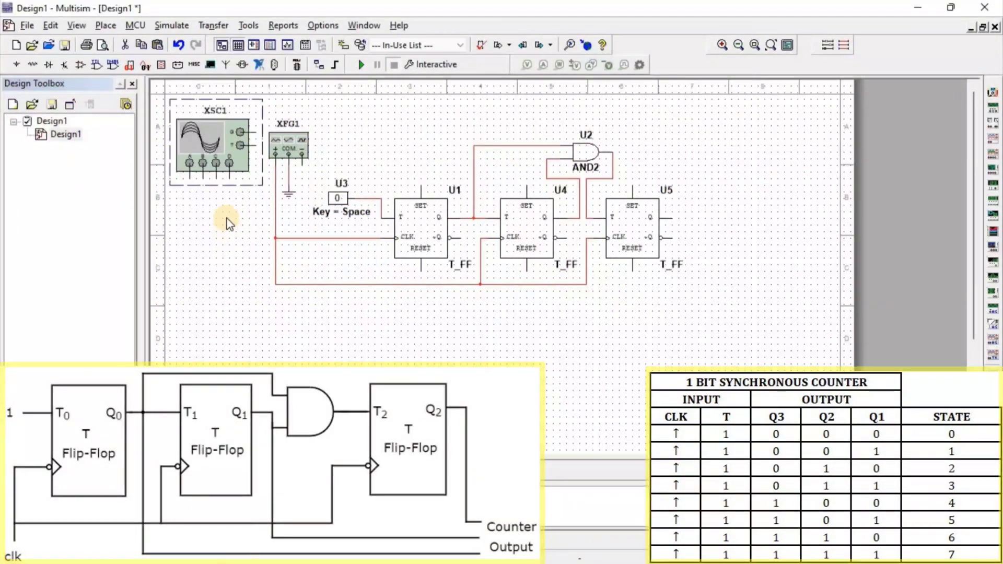
# Step: Wire XSC1 channel A to the clock line and channels B, C, D to U1, U4, U5 Q outputs
pyautogui.click(229, 223)
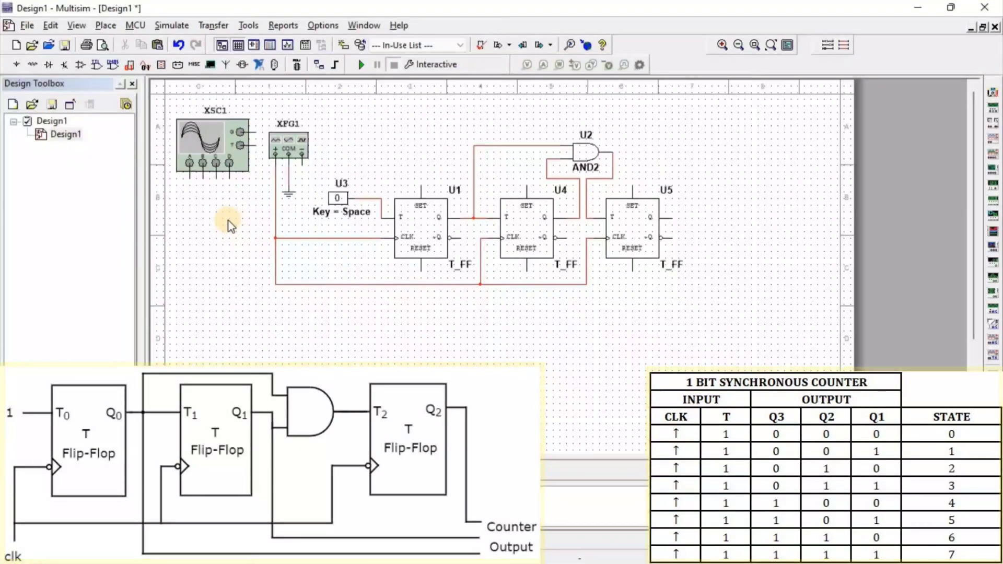
pyautogui.click(190, 180)
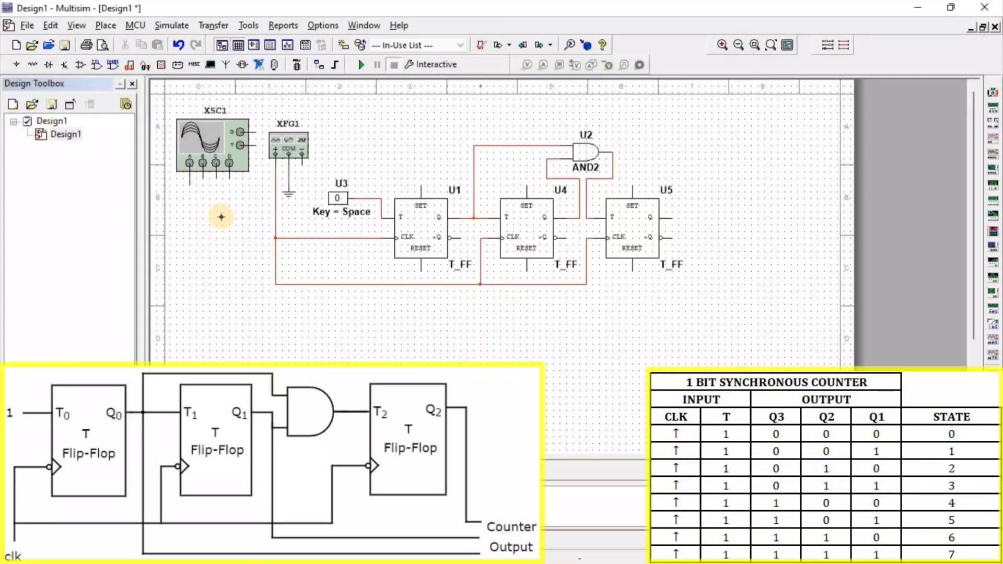
pyautogui.click(275, 239)
pyautogui.click(203, 180)
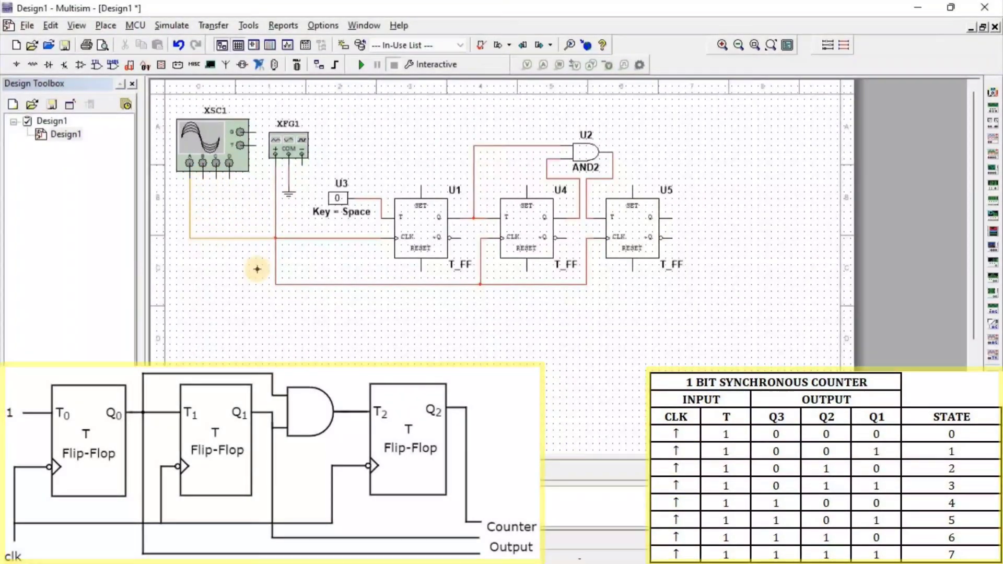
pyautogui.click(475, 302)
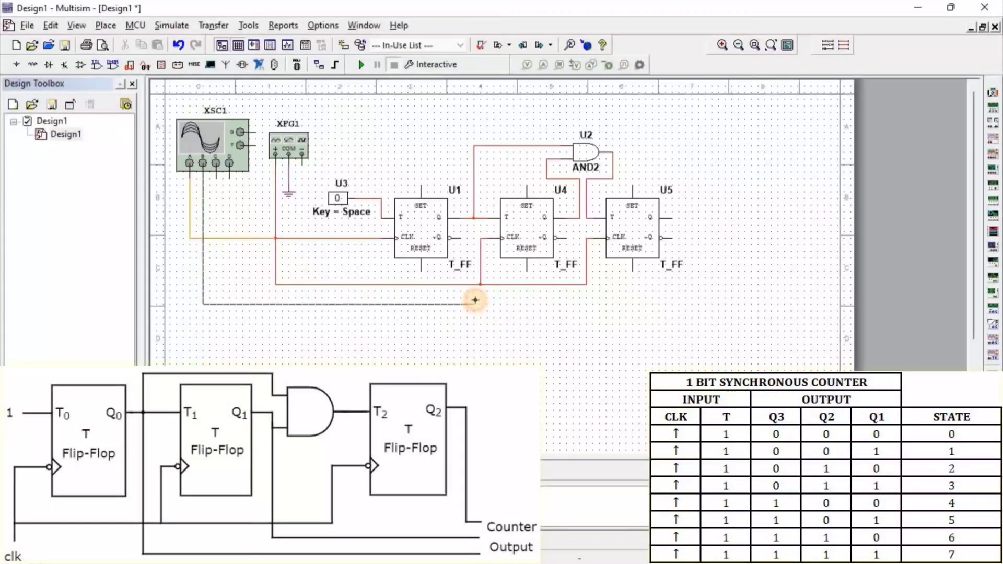
pyautogui.click(474, 219)
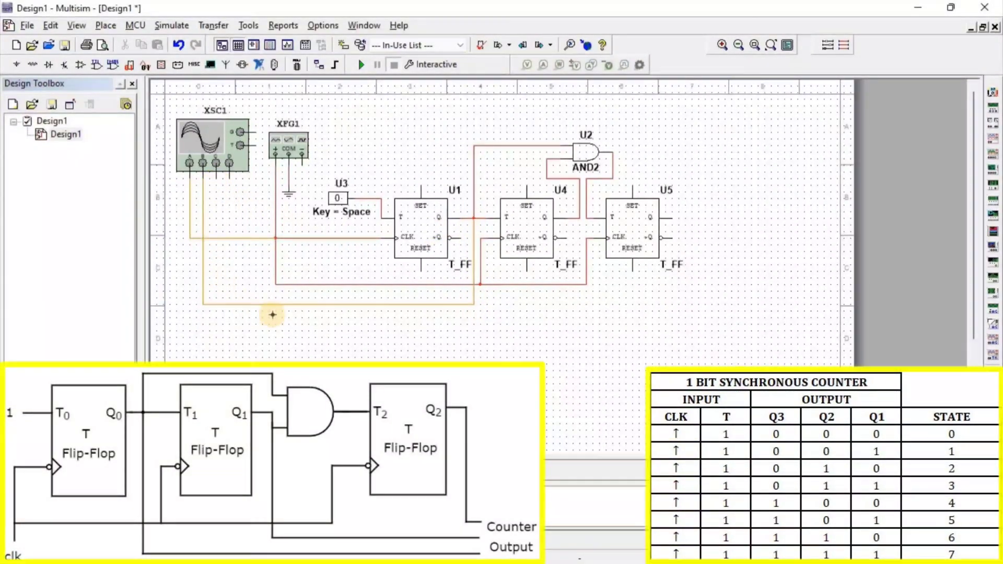
pyautogui.click(577, 318)
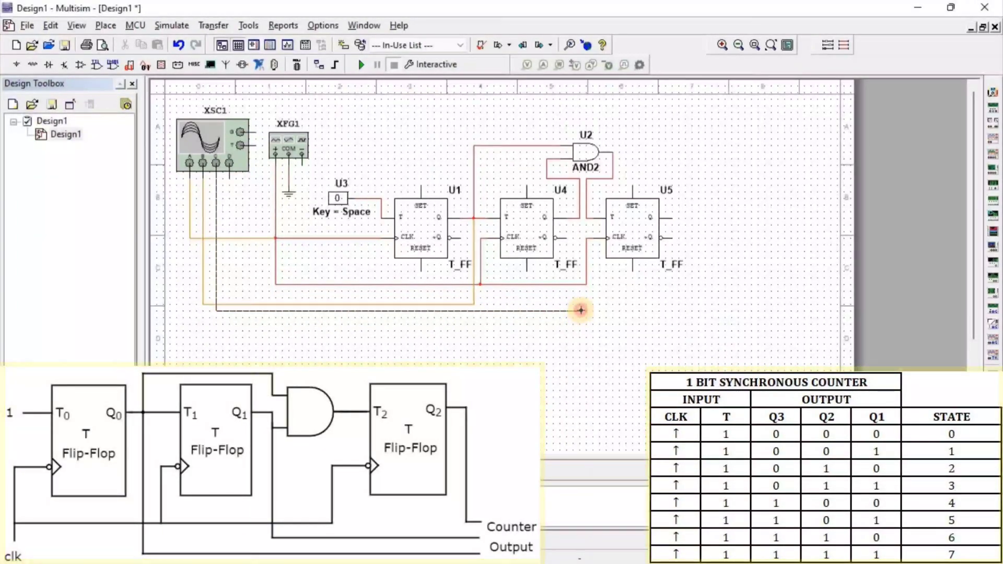
pyautogui.click(581, 220)
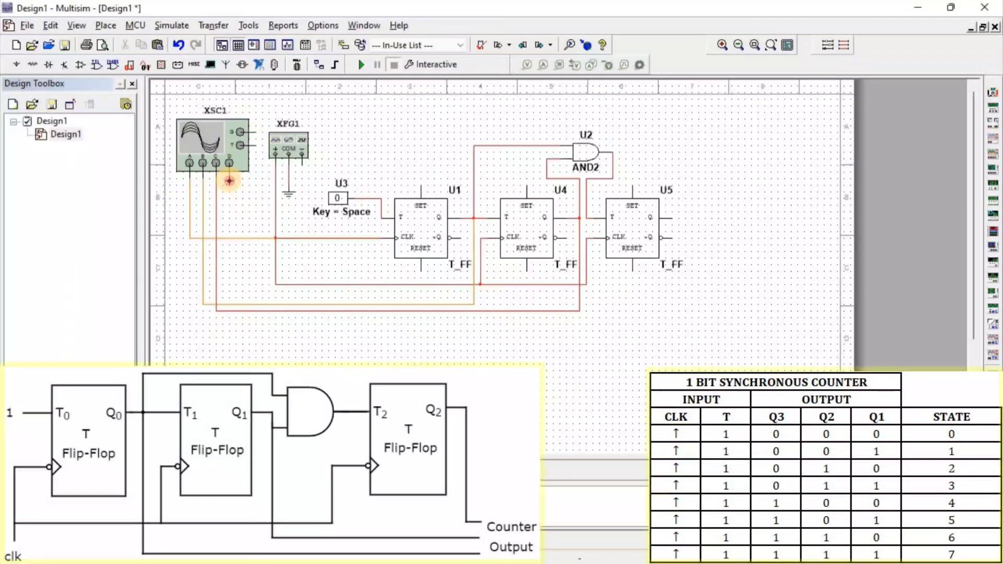
pyautogui.click(692, 317)
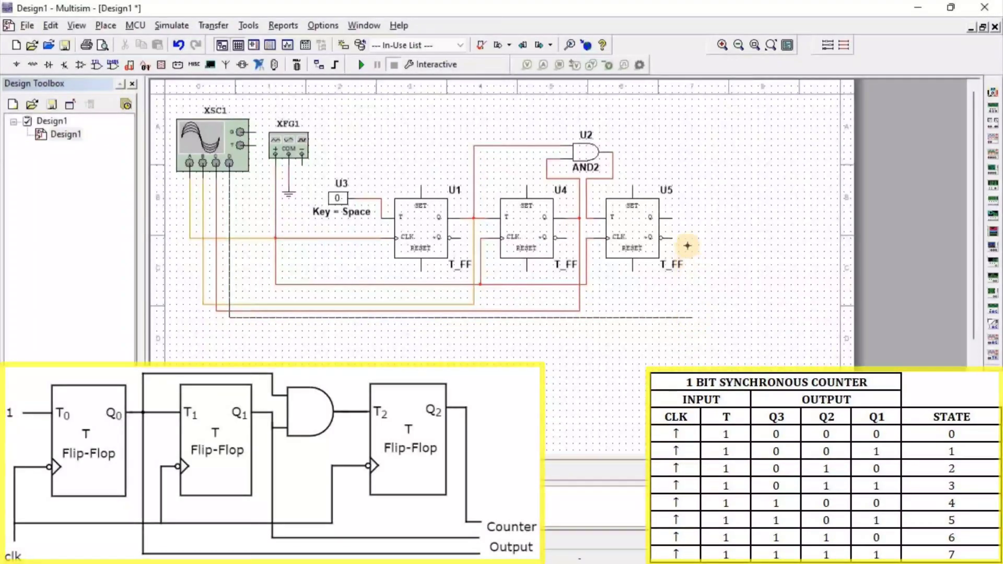
pyautogui.click(675, 216)
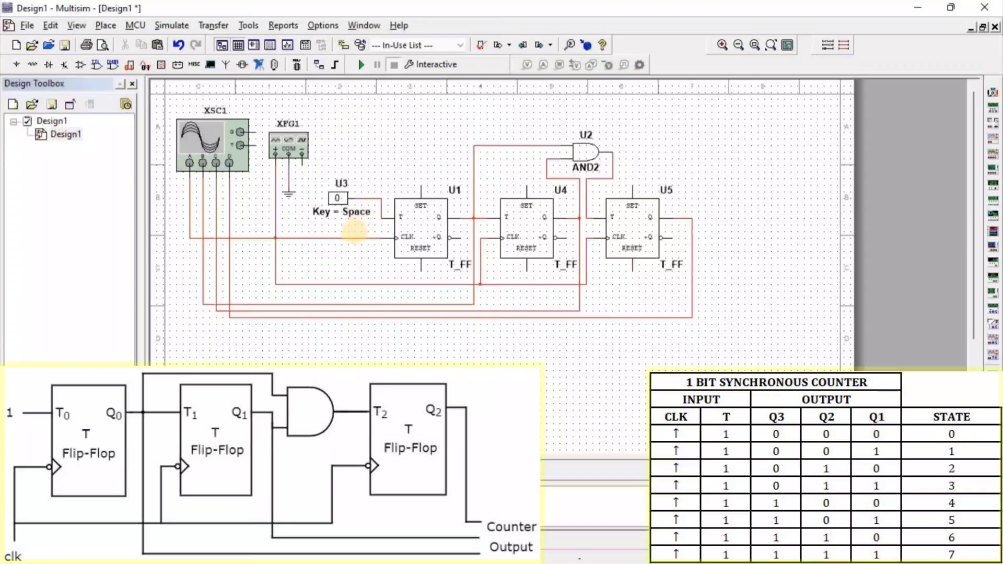
# Step: Toggle switch U3 to 1 and set XFG1 to a 500 Hz square wave
pyautogui.click(342, 206)
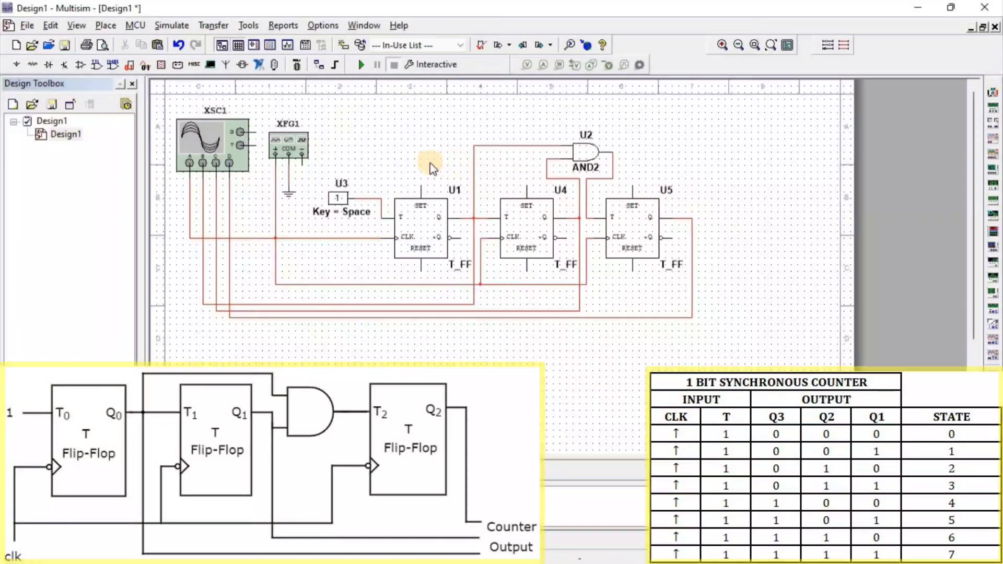
pyautogui.doubleClick(303, 152)
pyautogui.doubleClick(492, 262)
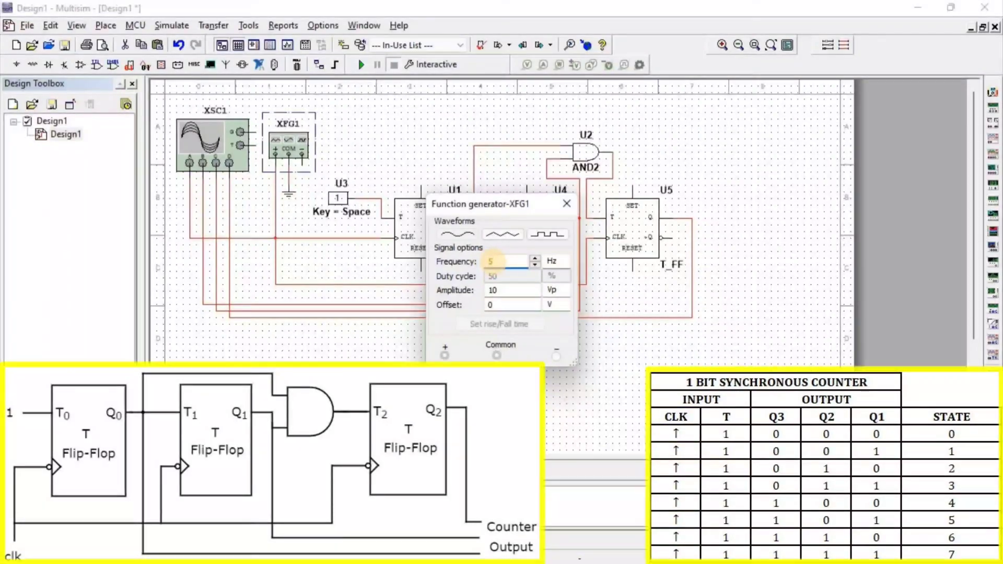
pyautogui.click(553, 243)
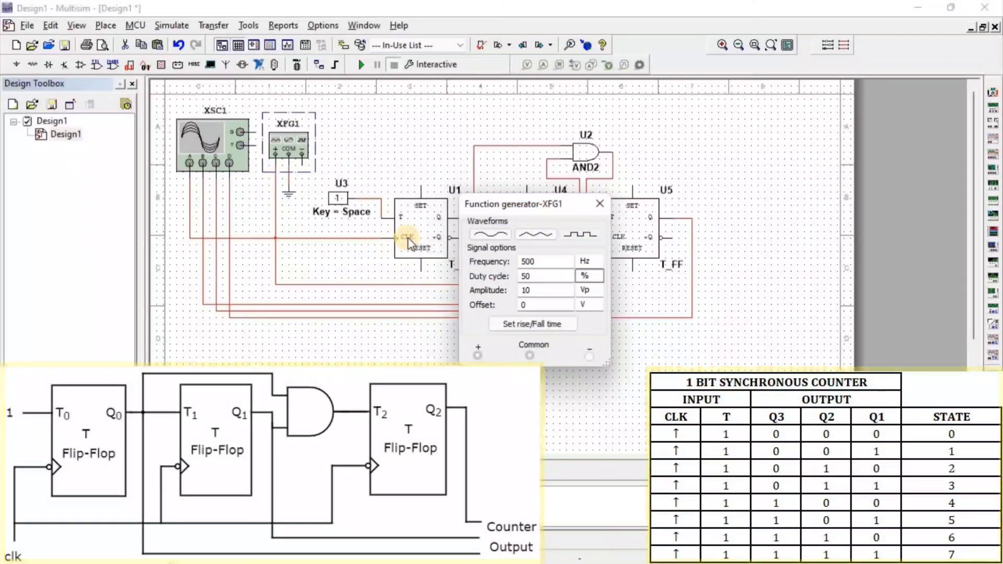
pyautogui.click(600, 203)
pyautogui.click(423, 153)
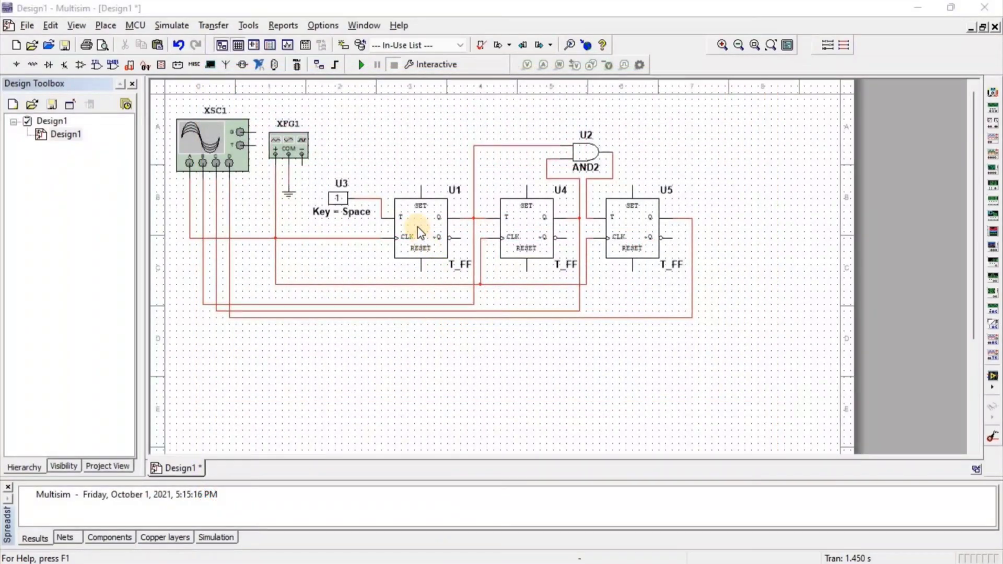
# Step: Run the simulation, open the oscilloscope display, then stop the simulation
pyautogui.click(362, 66)
pyautogui.doubleClick(221, 144)
pyautogui.click(394, 65)
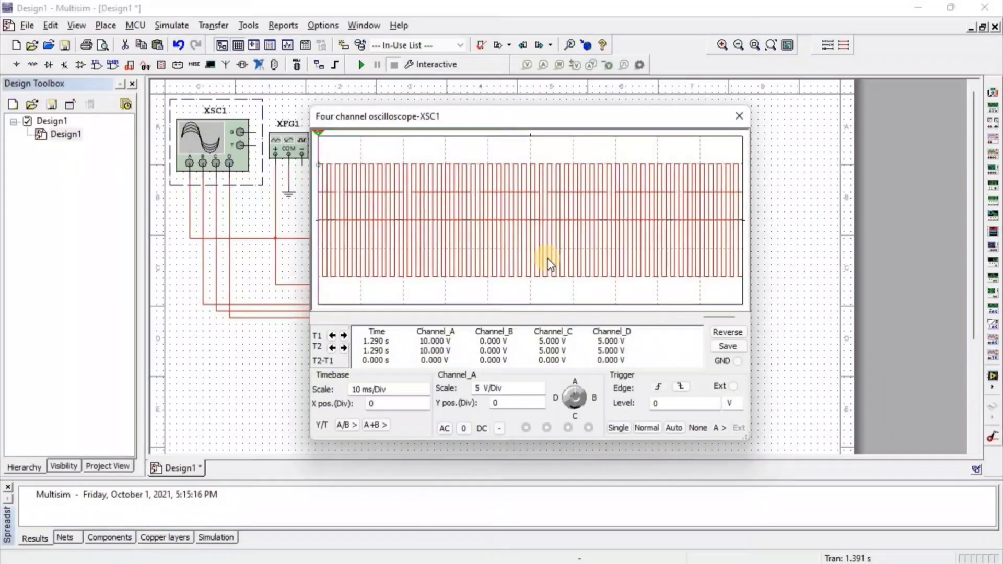
# Step: Adjust channel A's scale, lower channels C and D, shorten the timebase, and move the scope window aside
pyautogui.click(538, 388)
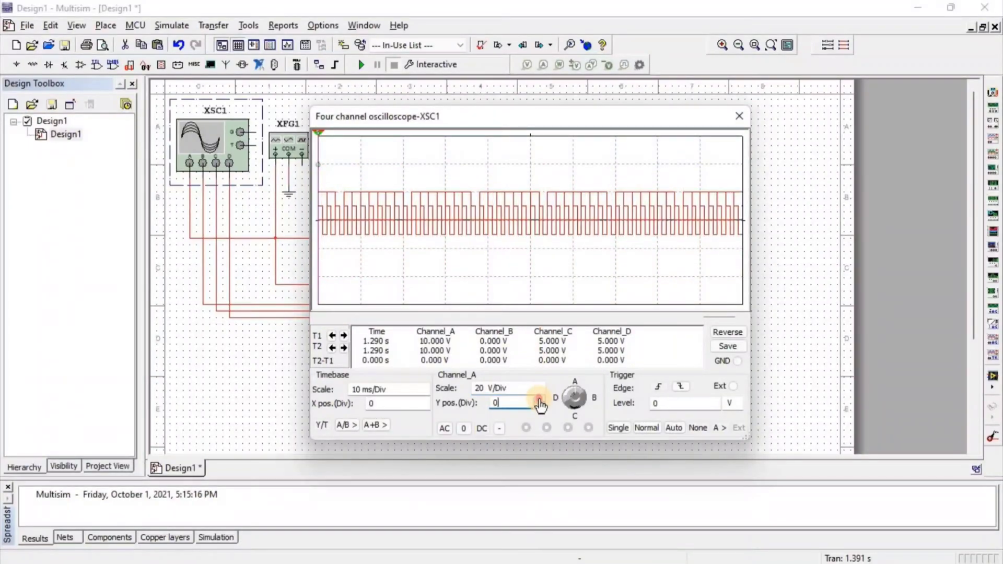
pyautogui.click(574, 403)
pyautogui.click(540, 408)
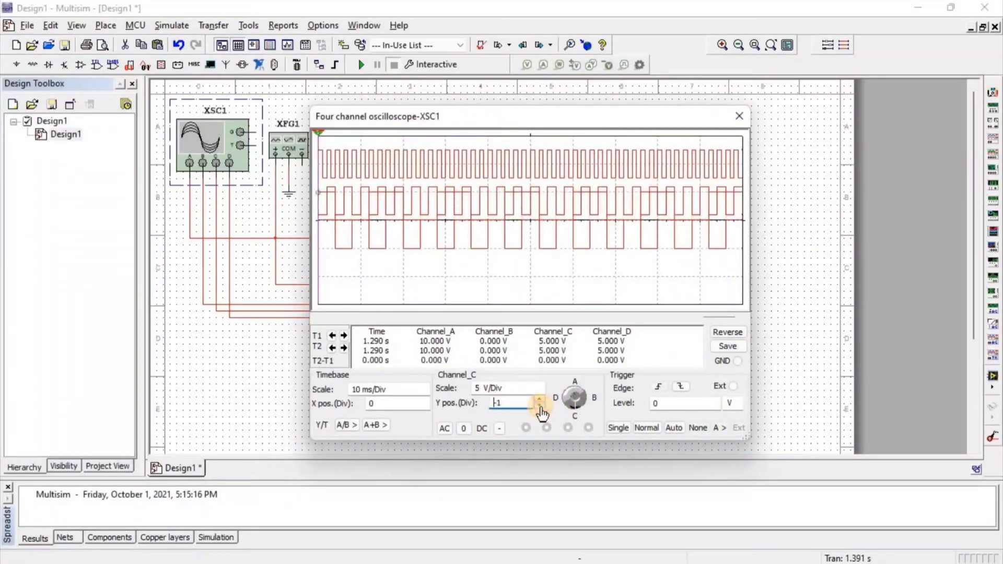
pyautogui.click(566, 399)
pyautogui.click(540, 408)
pyautogui.click(540, 408)
pyautogui.click(540, 408)
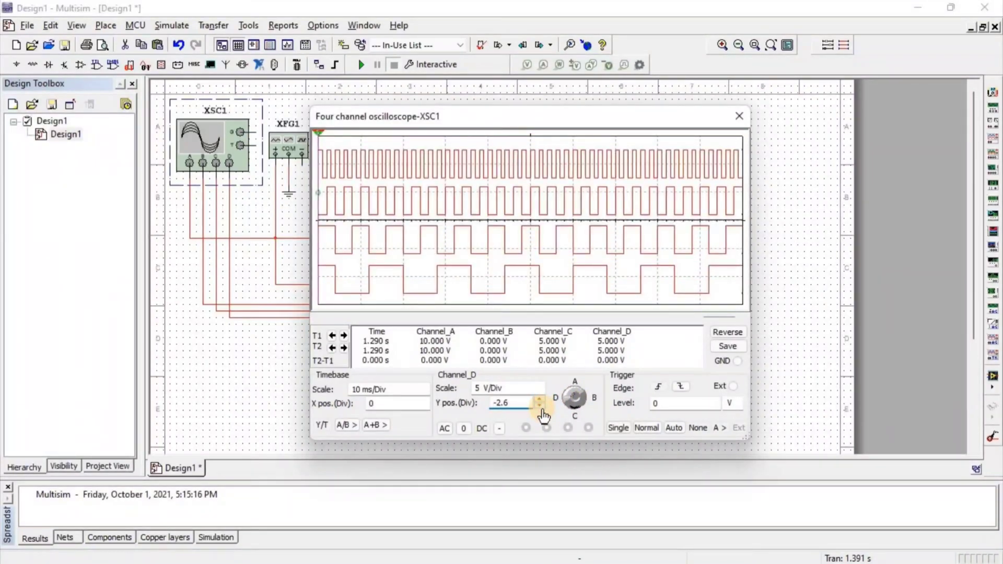
pyautogui.click(426, 397)
pyautogui.moveTo(546, 121); pyautogui.dragTo(775, 347)
pyautogui.click(791, 275)
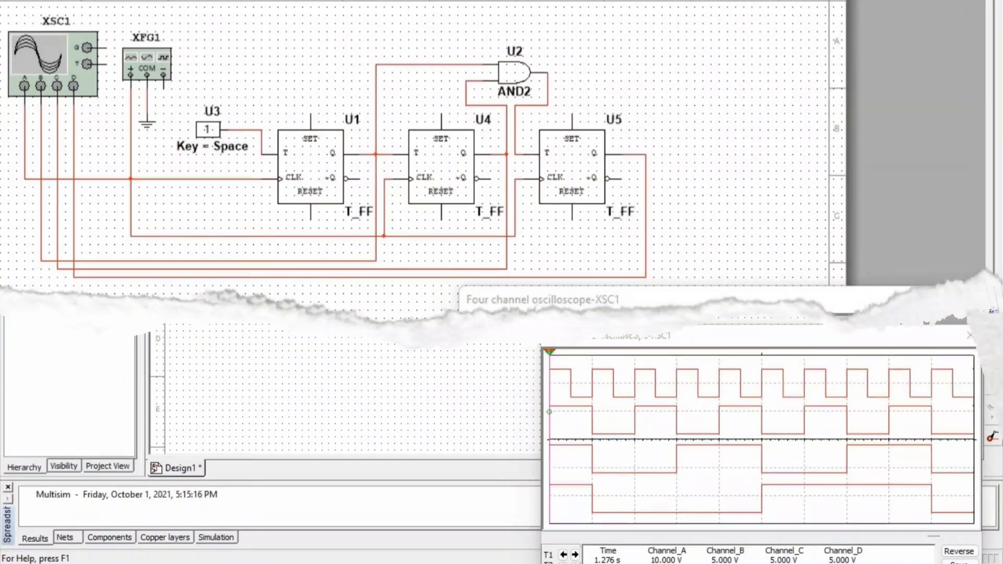